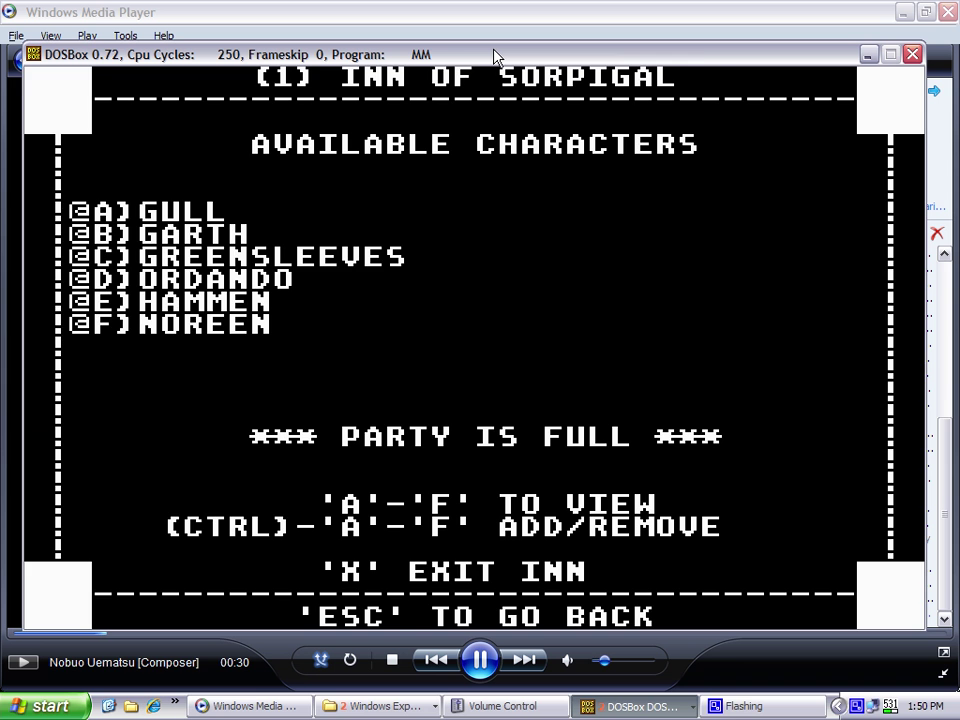
Step: Lead the party out of the inn, down the corridor and through the passage outside
{"action": "key", "text": "x"}
{"action": "key", "text": "Up"}
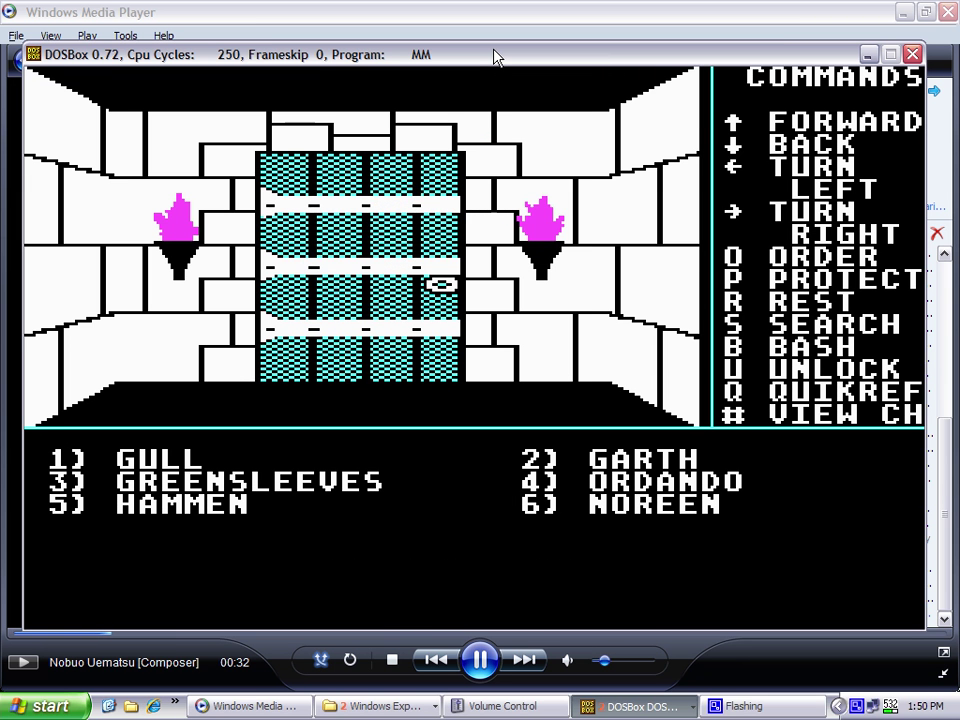
{"action": "key", "text": "Left"}
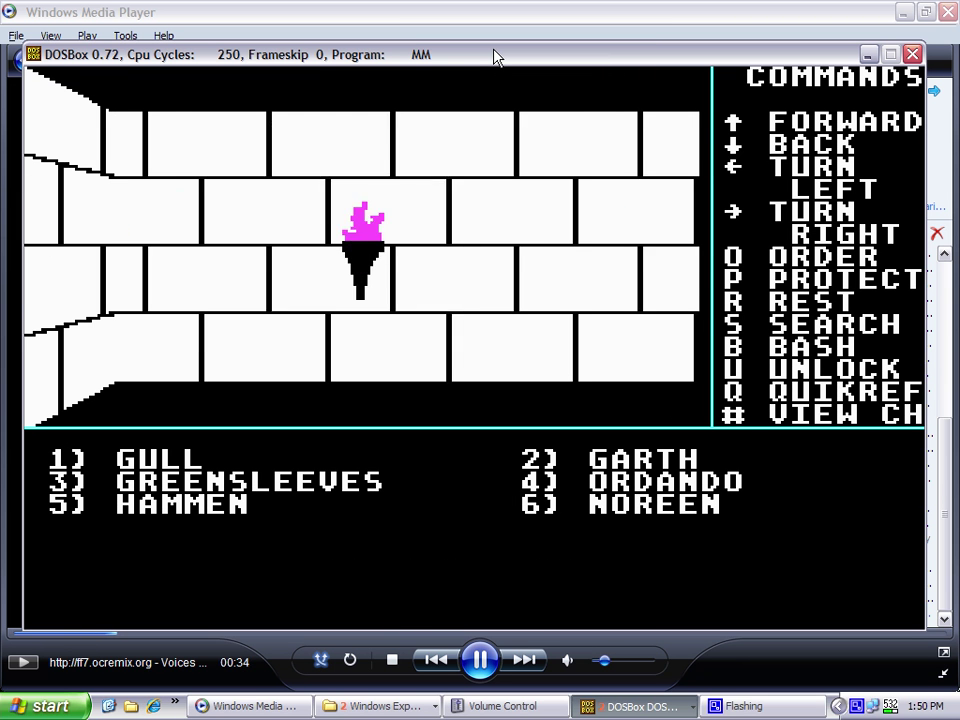
{"action": "key", "text": "Left"}
{"action": "key", "text": "Up"}
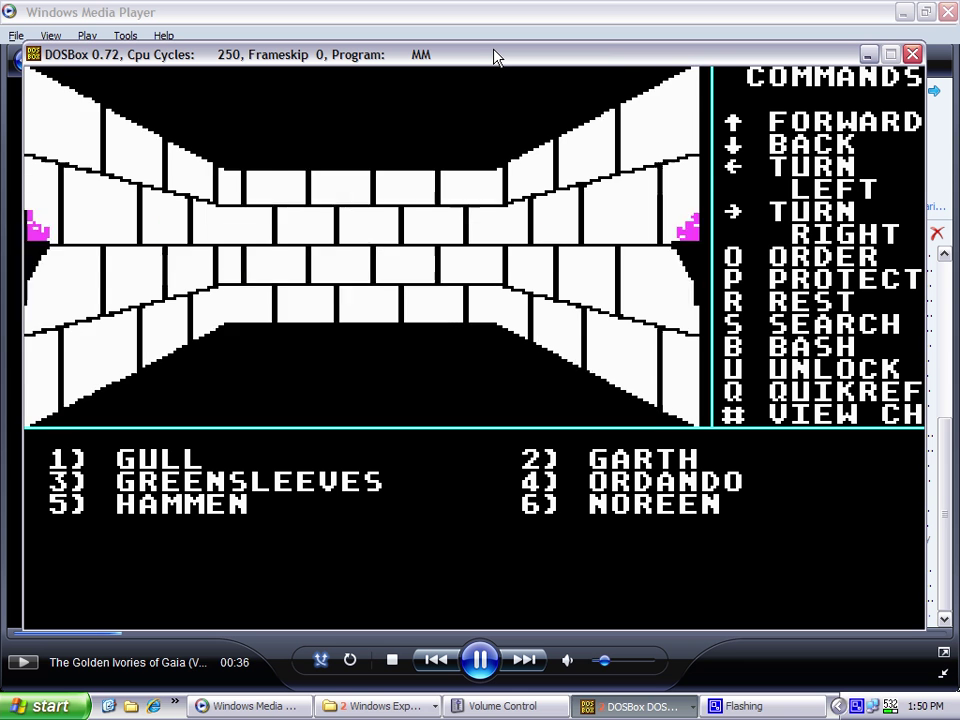
{"action": "key", "text": "y"}
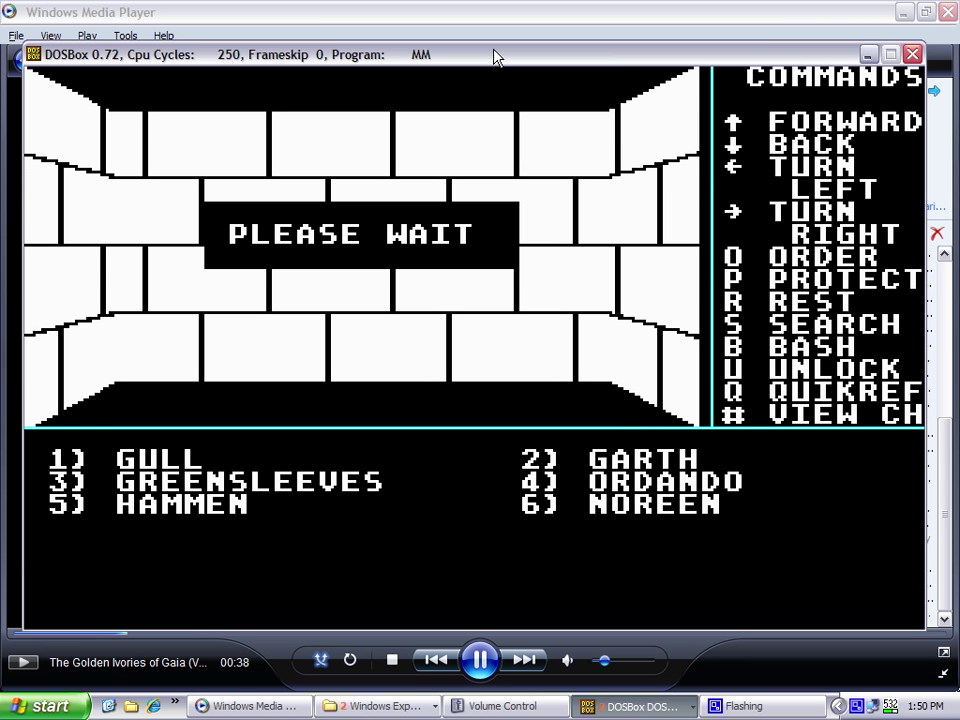
Step: Take the cavernous passage to Sorpigal, then descend the stairs into the dark dungeon
{"action": "key", "text": "Up"}
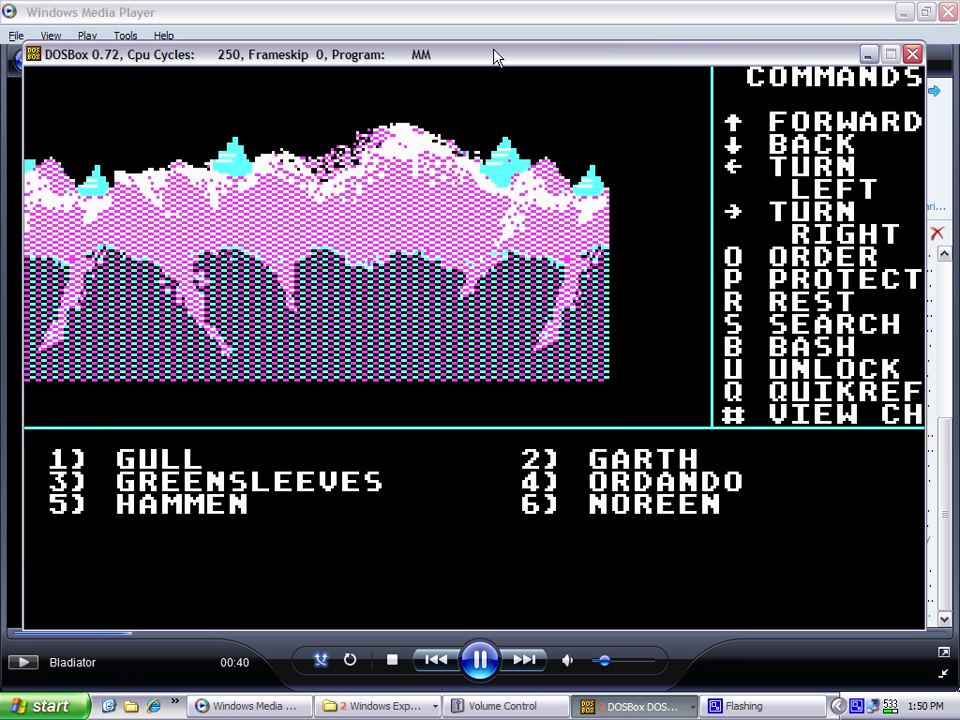
{"action": "key", "text": "y"}
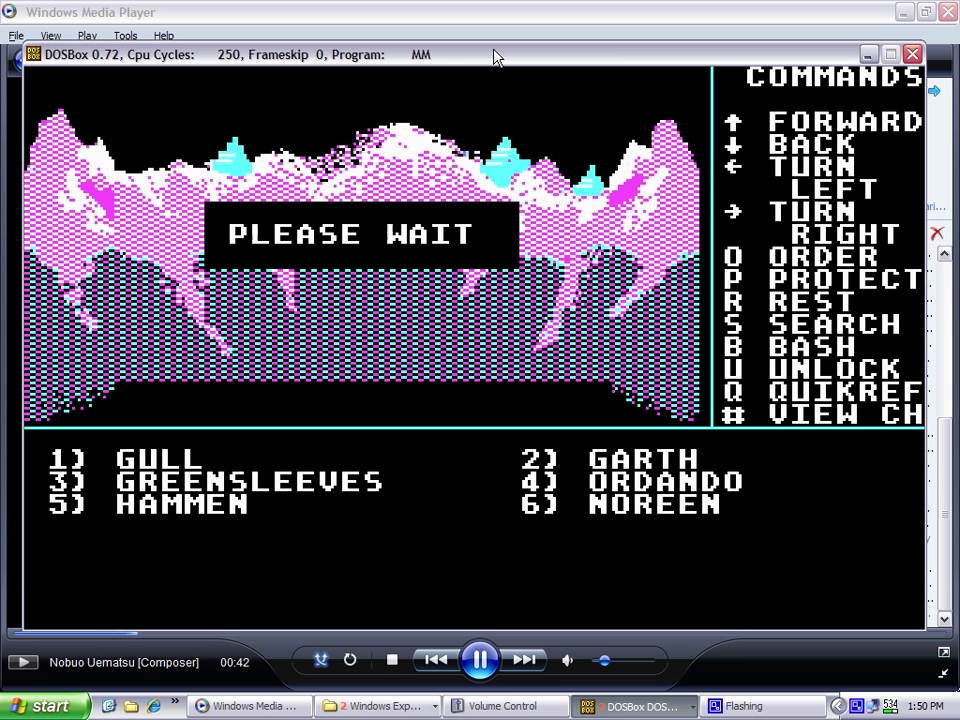
{"action": "key", "text": "Up"}
{"action": "key", "text": "Up"}
{"action": "key", "text": "Up"}
{"action": "key", "text": "y"}
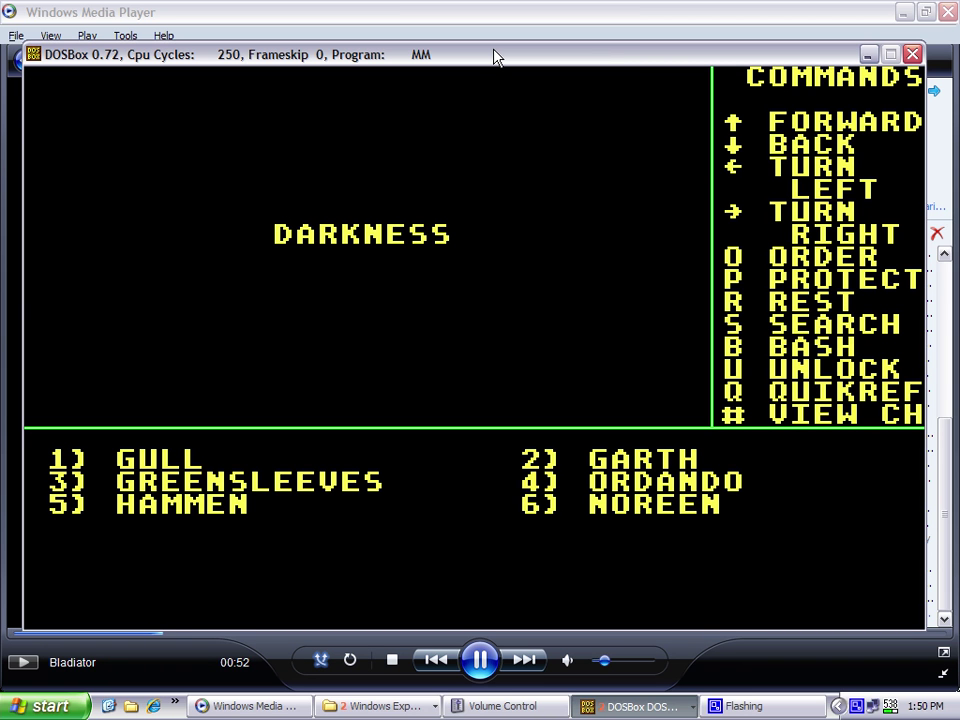
Step: Review Noreen's and the other members' stats, then have Garth cast level 1 spell 6
{"action": "key", "text": "6"}
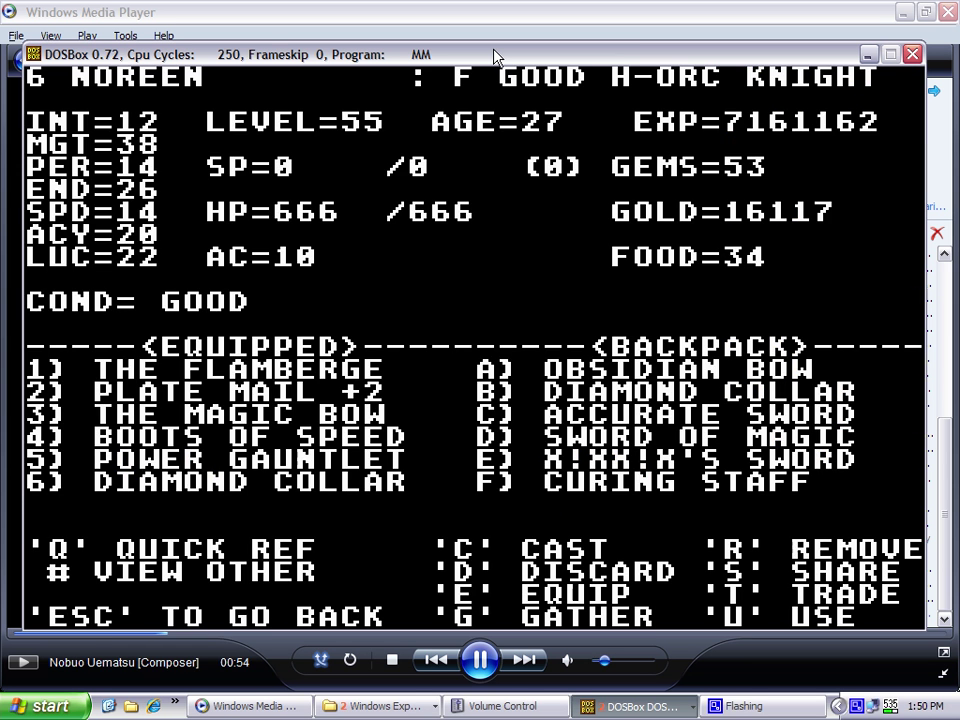
{"action": "key", "text": "5"}
{"action": "type", "text": "2"}
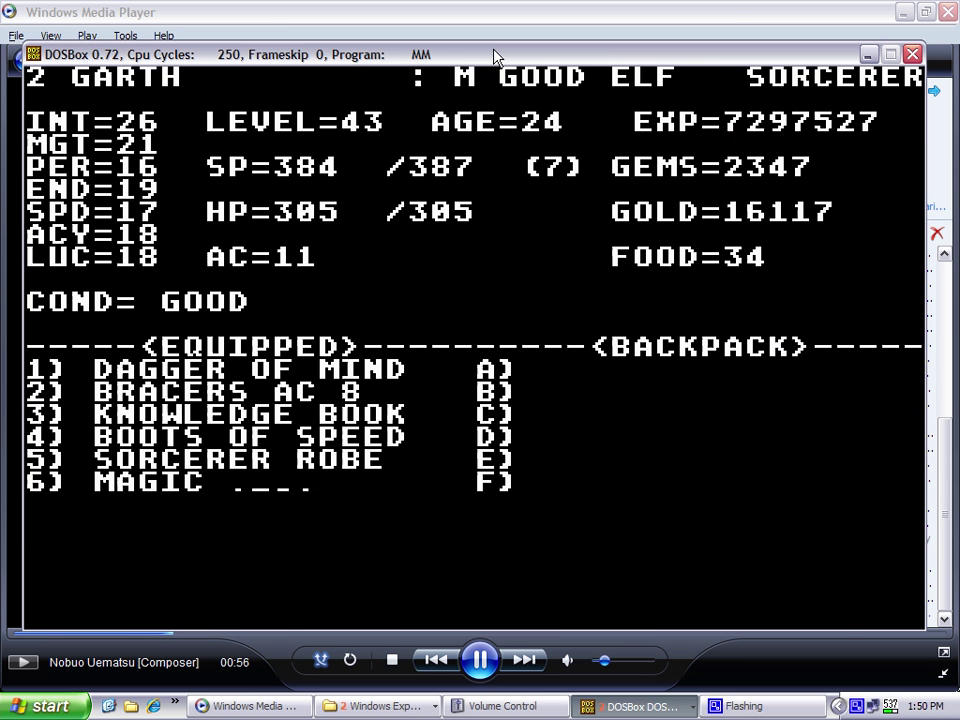
{"action": "type", "text": "c16"}
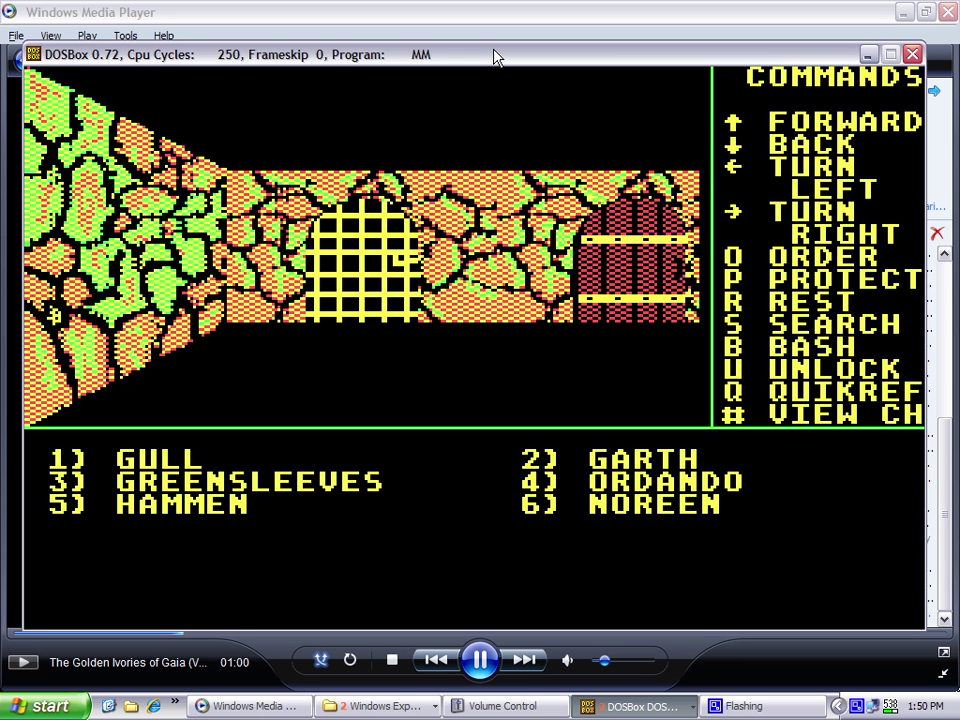
Step: Turn to face the wooden door, then close the DOSBox window
{"action": "key", "text": "Right"}
{"action": "key", "text": "Up"}
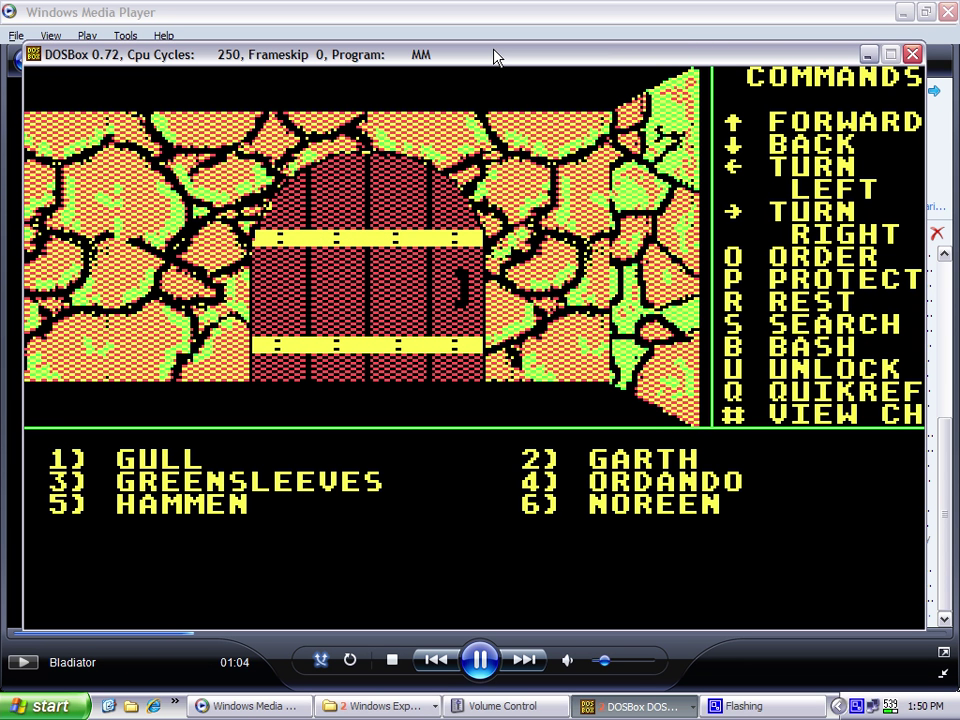
{"action": "left_click", "coordinate": [912, 55]}
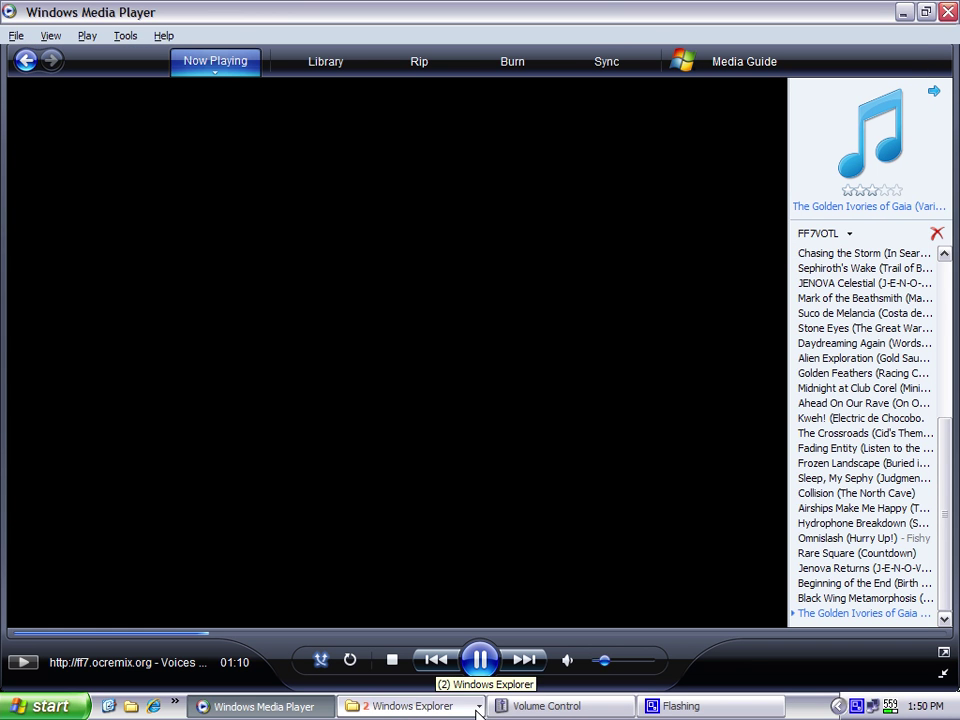
Step: Bring the MM folder window forward from the grouped Windows Explorer taskbar button
{"action": "left_click", "coordinate": [445, 708]}
{"action": "left_click", "coordinate": [376, 679]}
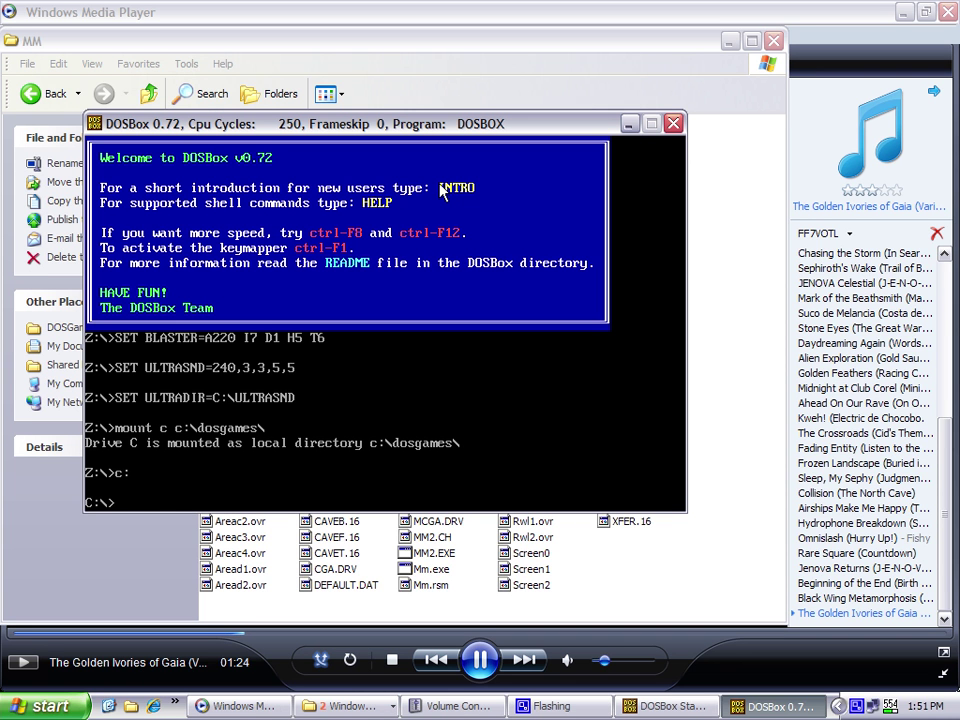
Step: In C:\MMNEW, run graphset and select graphics adapter 4 (EGA)
{"action": "type", "text": "cd mmnew"}
{"action": "key", "text": "Return"}
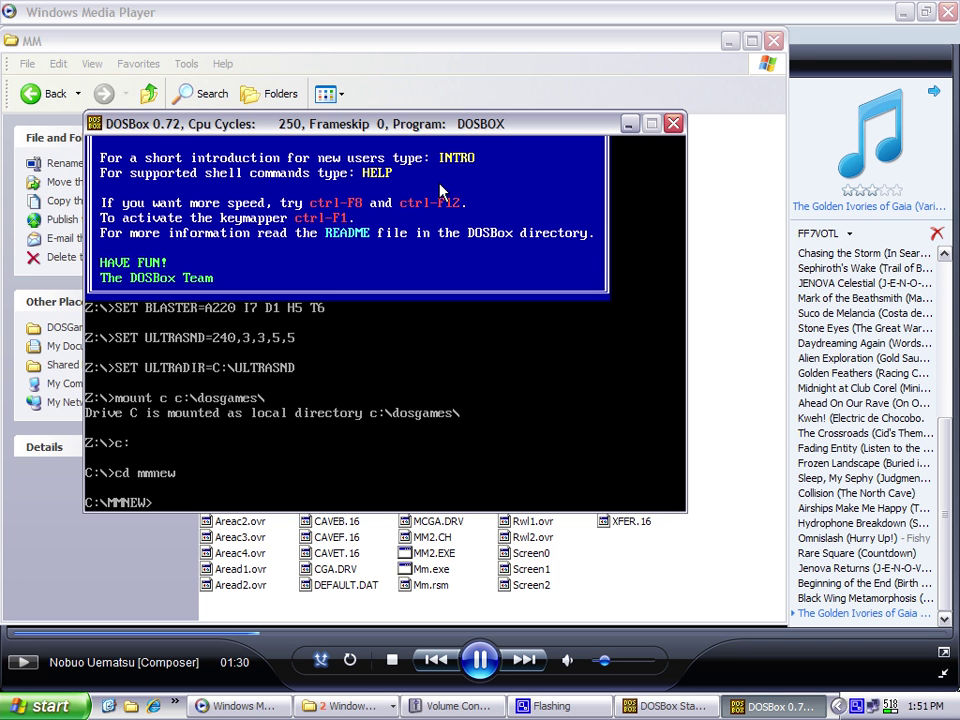
{"action": "type", "text": "graphset"}
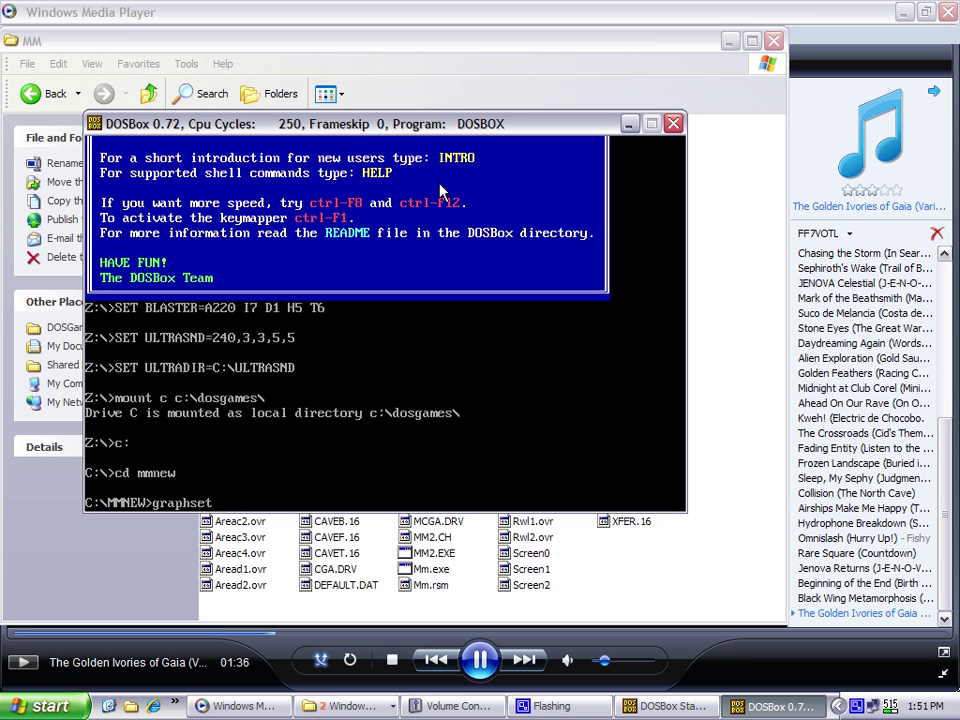
{"action": "key", "text": "Return"}
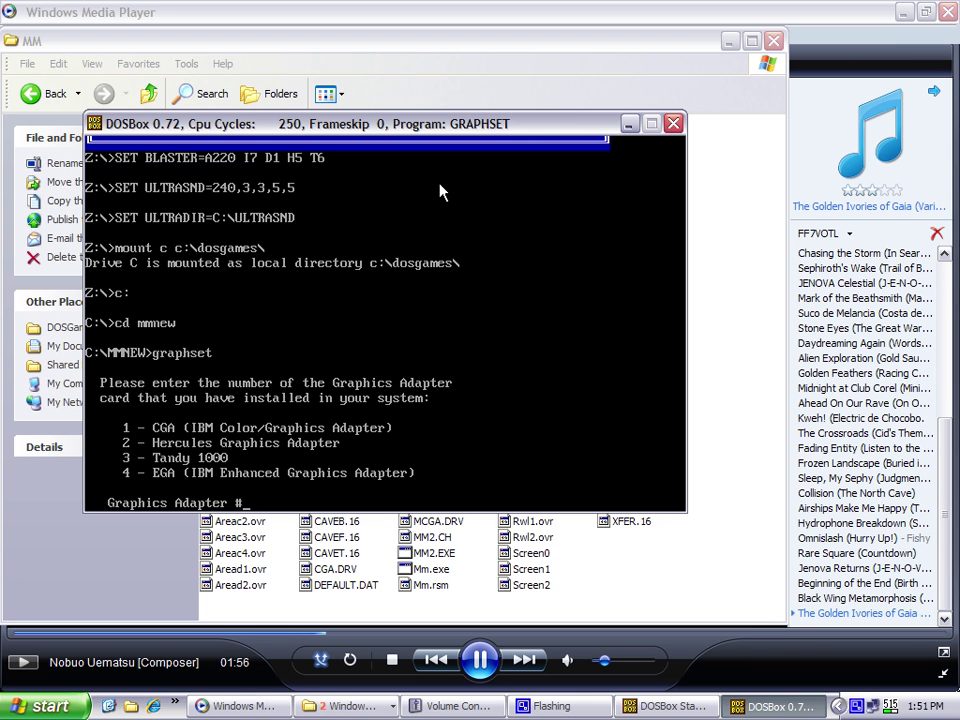
{"action": "type", "text": "4   Installed"}
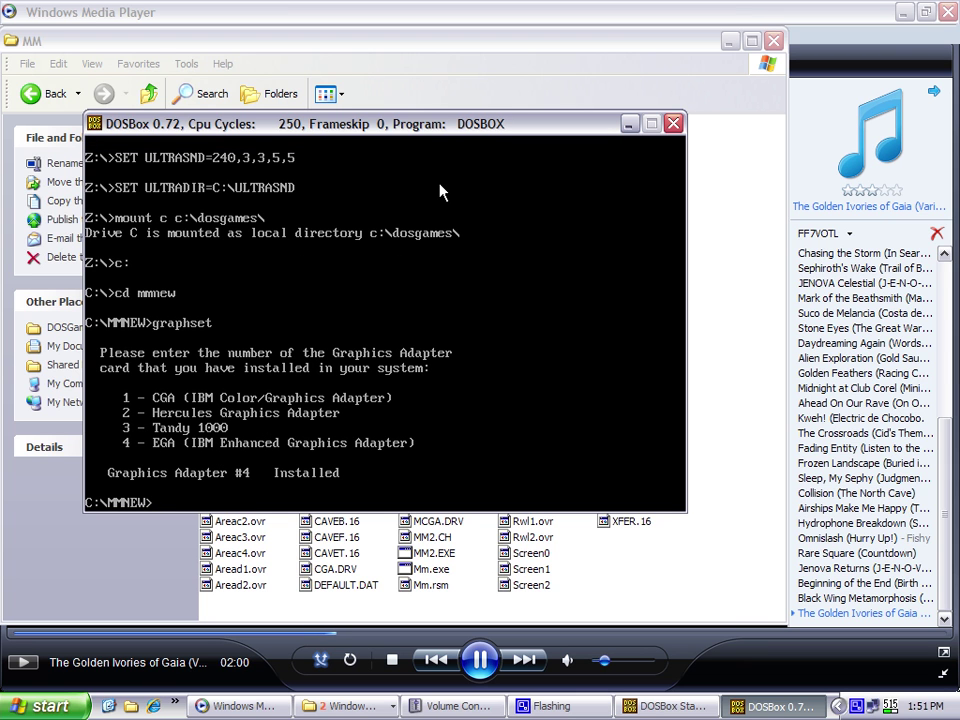
{"action": "type", "text": "mm"}
Step: Launch Might and Magic and get past the title and disk 2 prompts to the inn
{"action": "key", "text": "Return"}
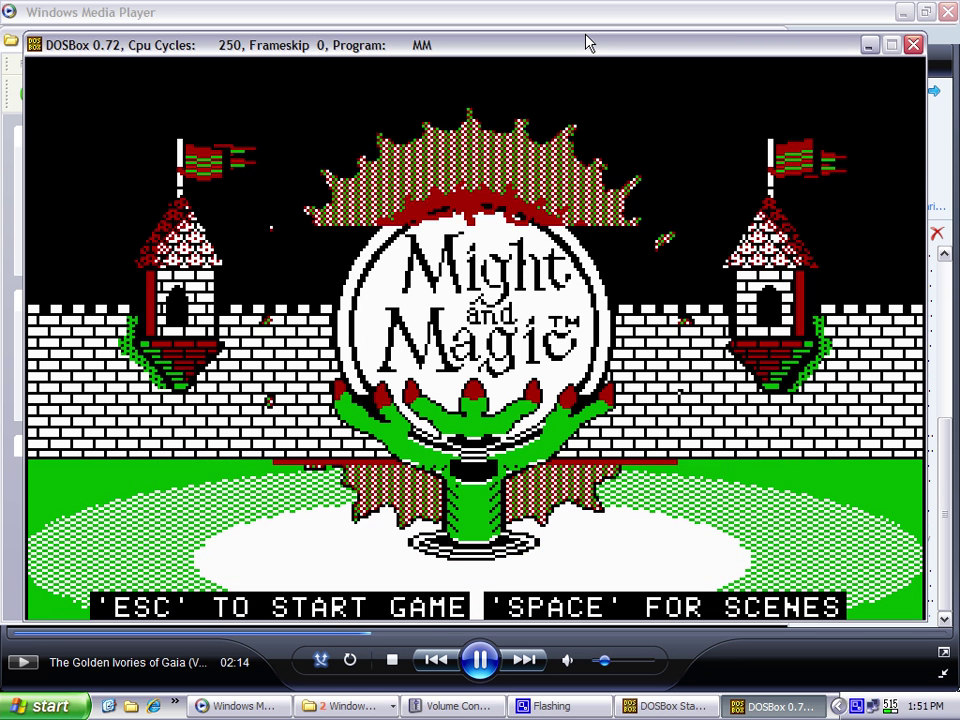
{"action": "key", "text": "Escape"}
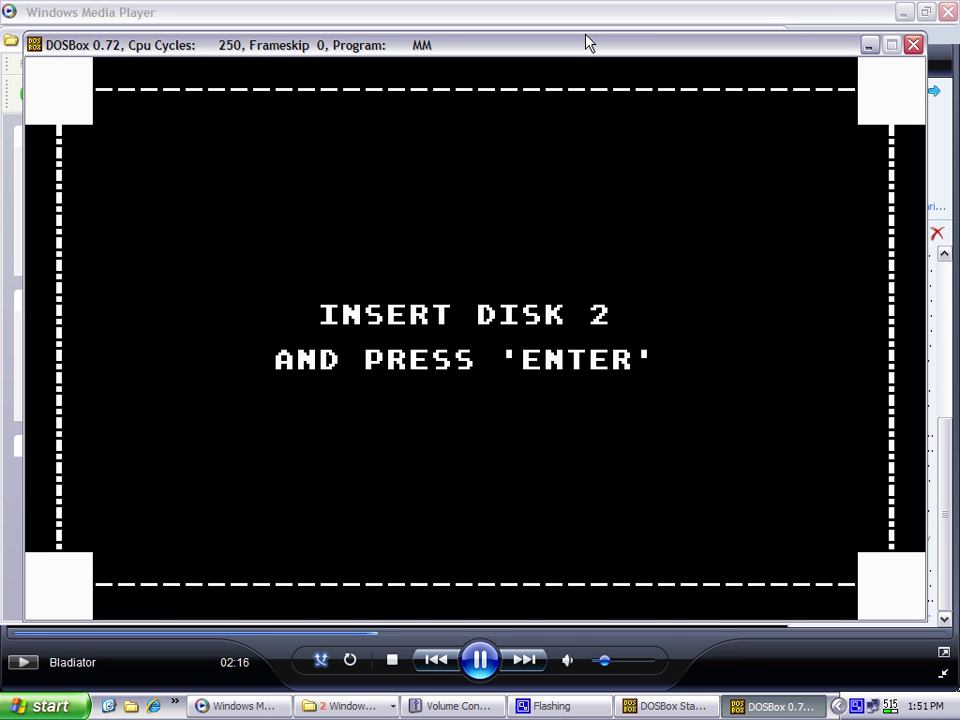
{"action": "key", "text": "Return"}
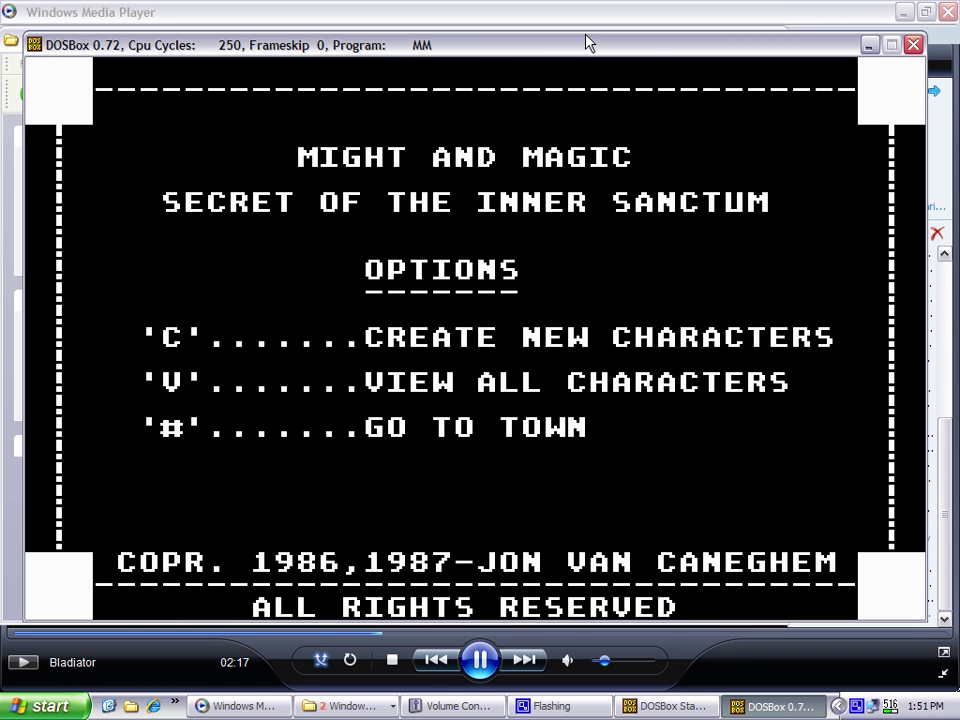
{"action": "key", "text": "1"}
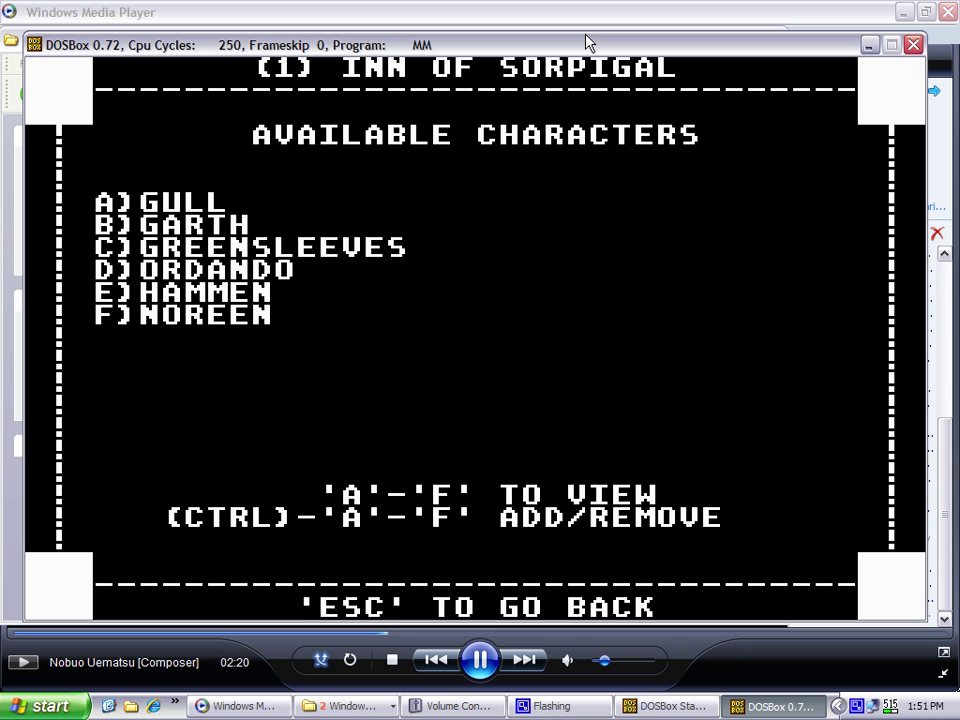
Step: Add Gull, Garth, Greensleeves, Ordando, Hammen and Noreen to fill the party
{"action": "key", "text": "ctrl+a"}
{"action": "key", "text": "ctrl+b"}
{"action": "key", "text": "ctrl+c"}
{"action": "key", "text": "ctrl+d"}
{"action": "key", "text": "ctrl+e"}
{"action": "key", "text": "ctrl+f"}
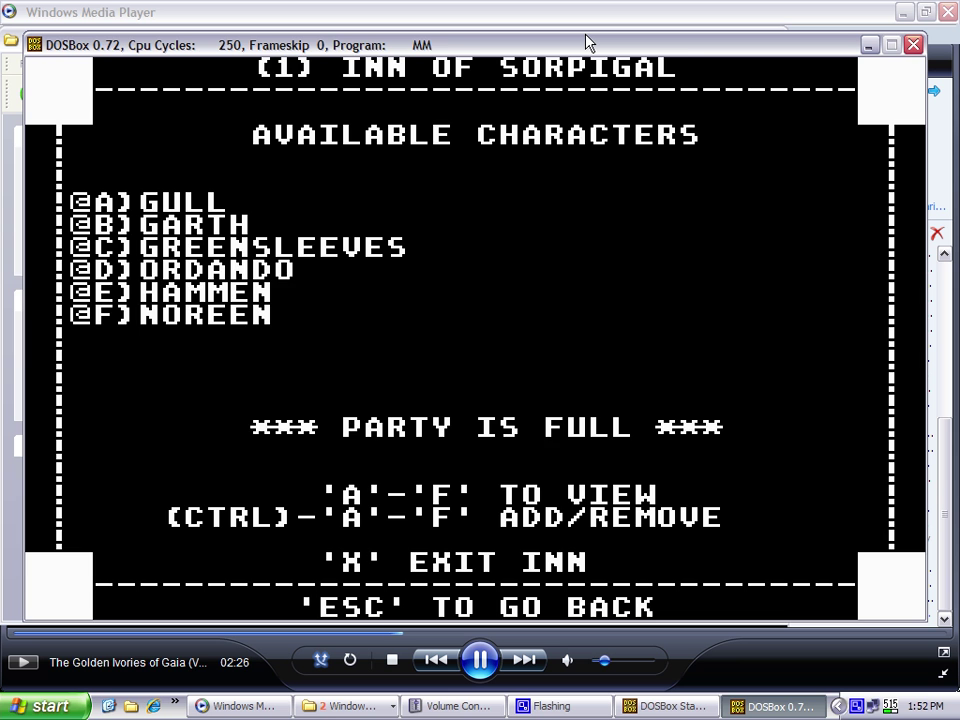
Step: Lead the party out of the inn, along the corridor and down the stairs
{"action": "key", "text": "x"}
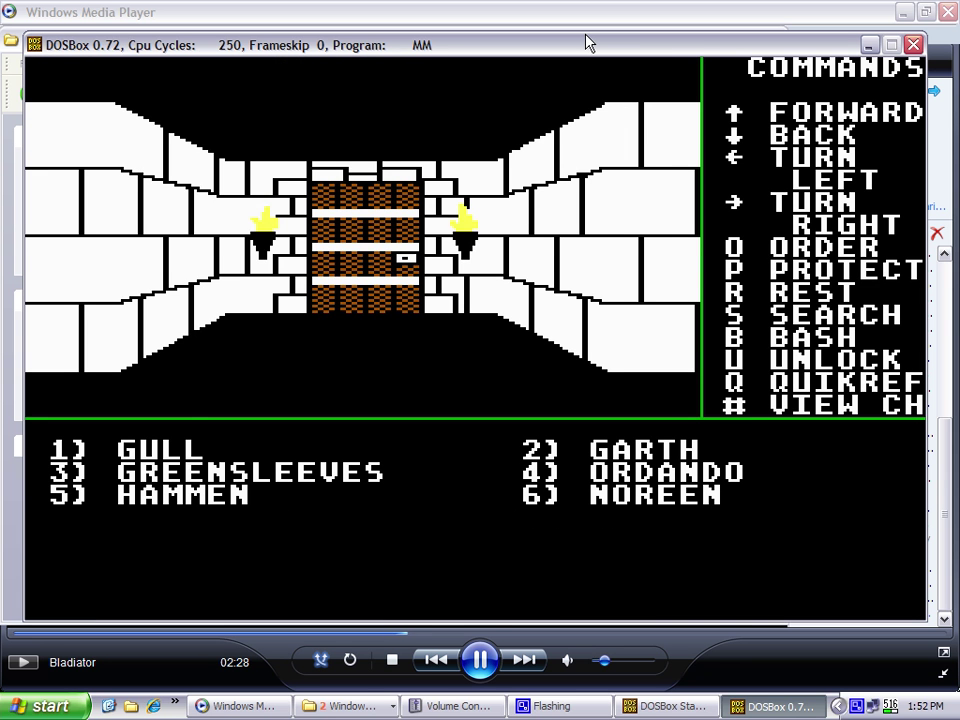
{"action": "key", "text": "Up"}
{"action": "key", "text": "Up"}
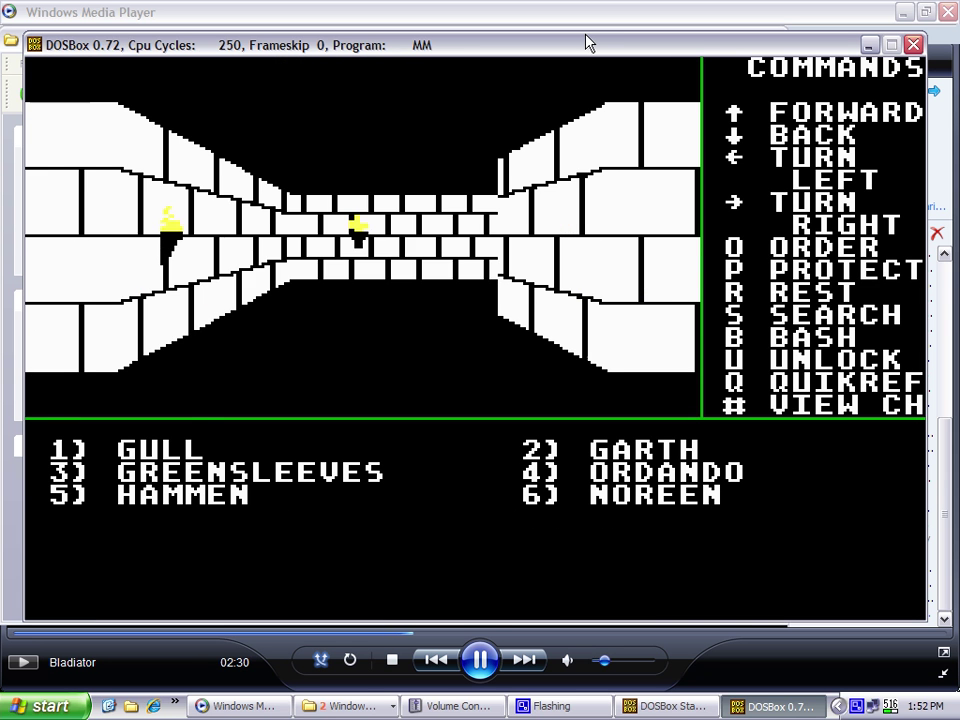
{"action": "key", "text": "Up"}
{"action": "key", "text": "Up"}
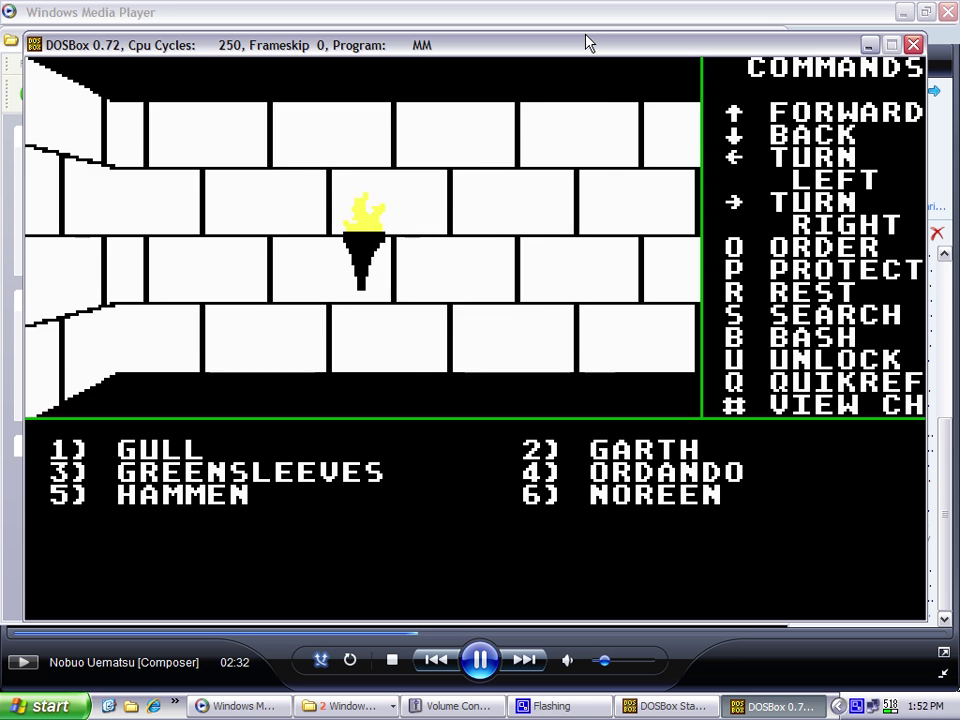
{"action": "key", "text": "Right"}
{"action": "key", "text": "Up"}
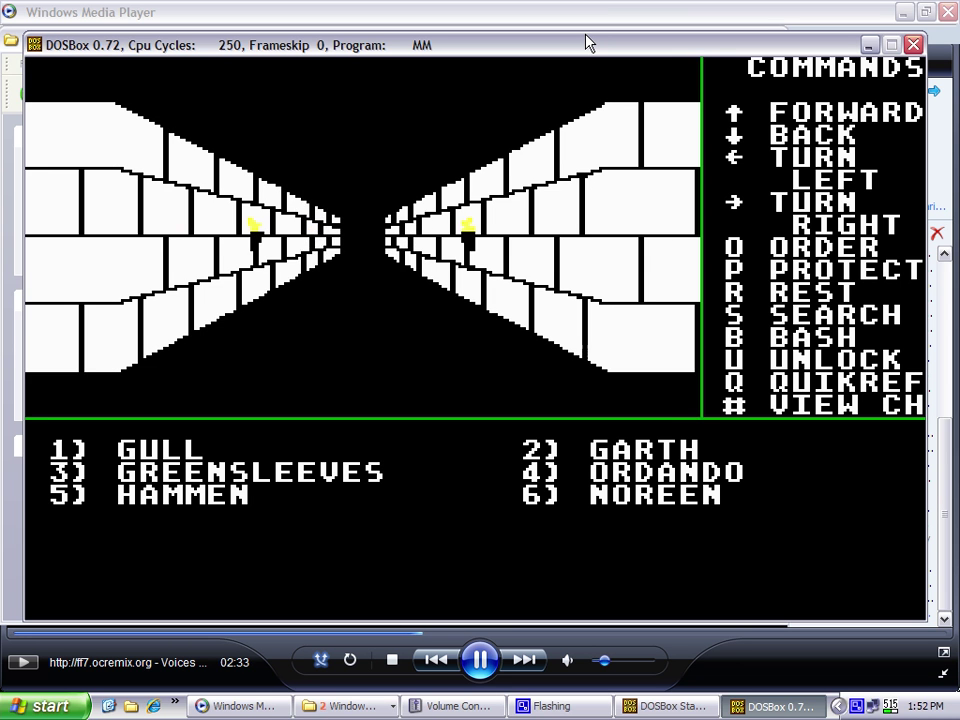
{"action": "key", "text": "Up"}
{"action": "key", "text": "Up"}
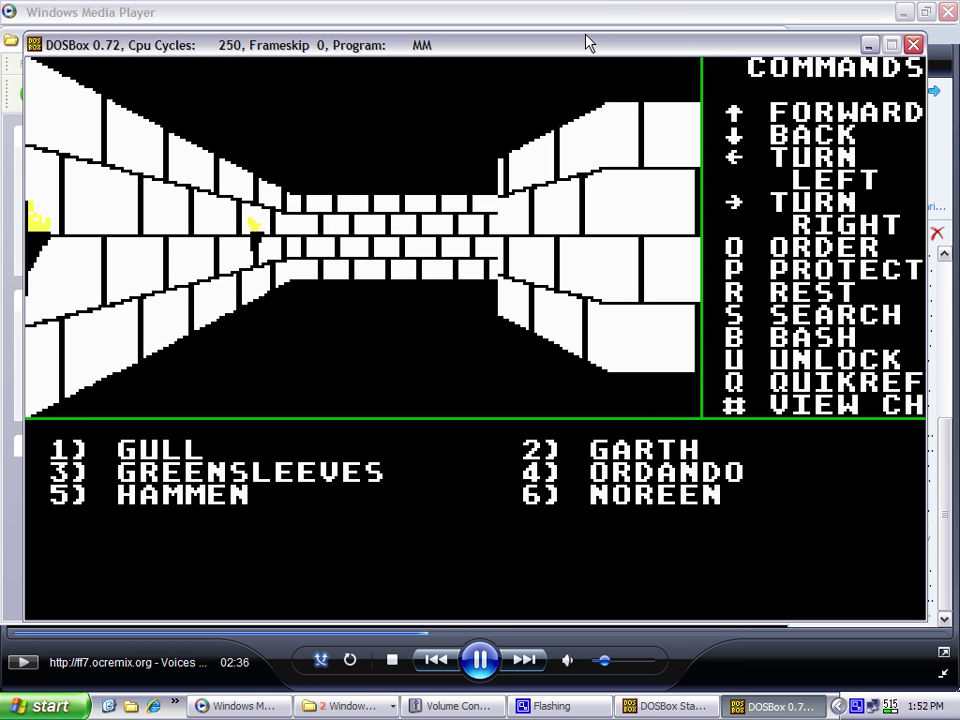
{"action": "key", "text": "y"}
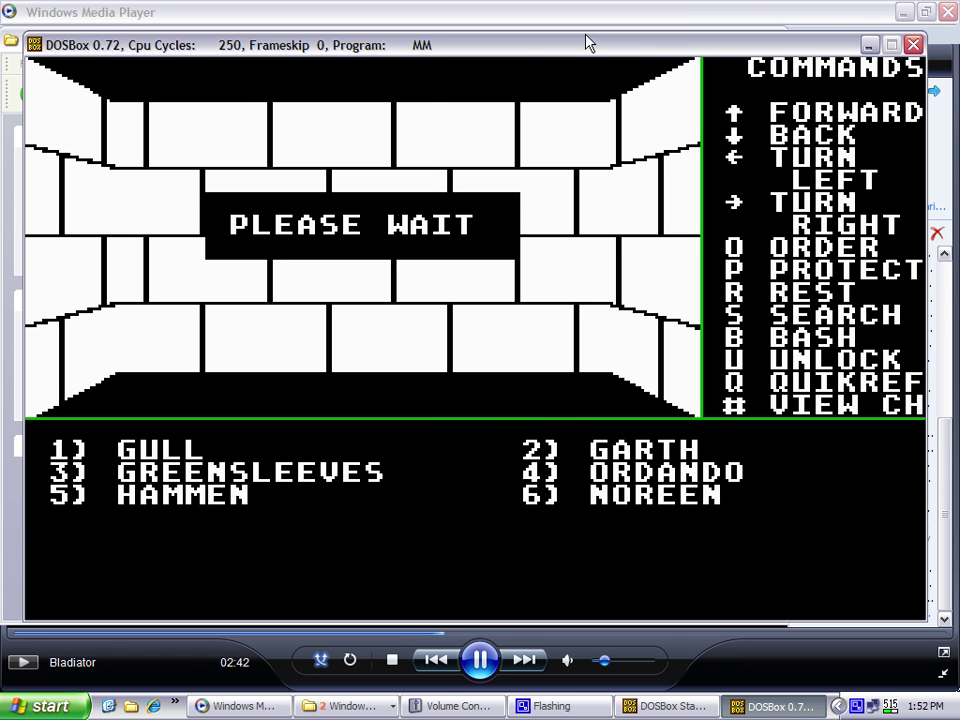
Step: Have Garth cast level 1 spell 6
{"action": "key", "text": "2"}
{"action": "key", "text": "c"}
{"action": "key", "text": "1"}
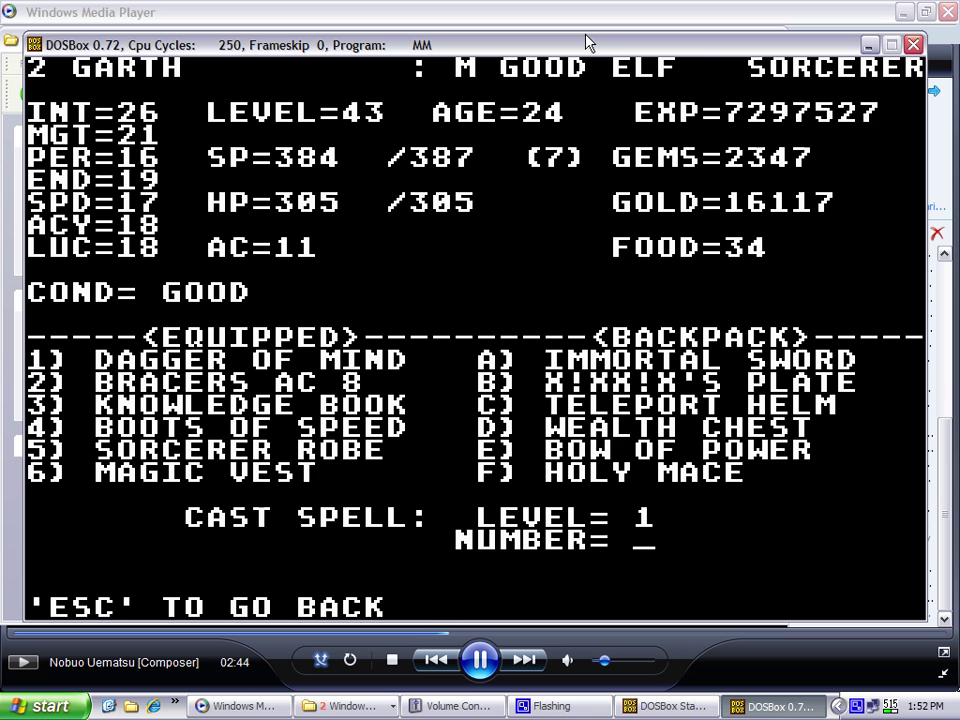
{"action": "key", "text": "6"}
{"action": "key", "text": "Return"}
Step: Walk past the portcullis to the stairs going up and take them
{"action": "key", "text": "Up"}
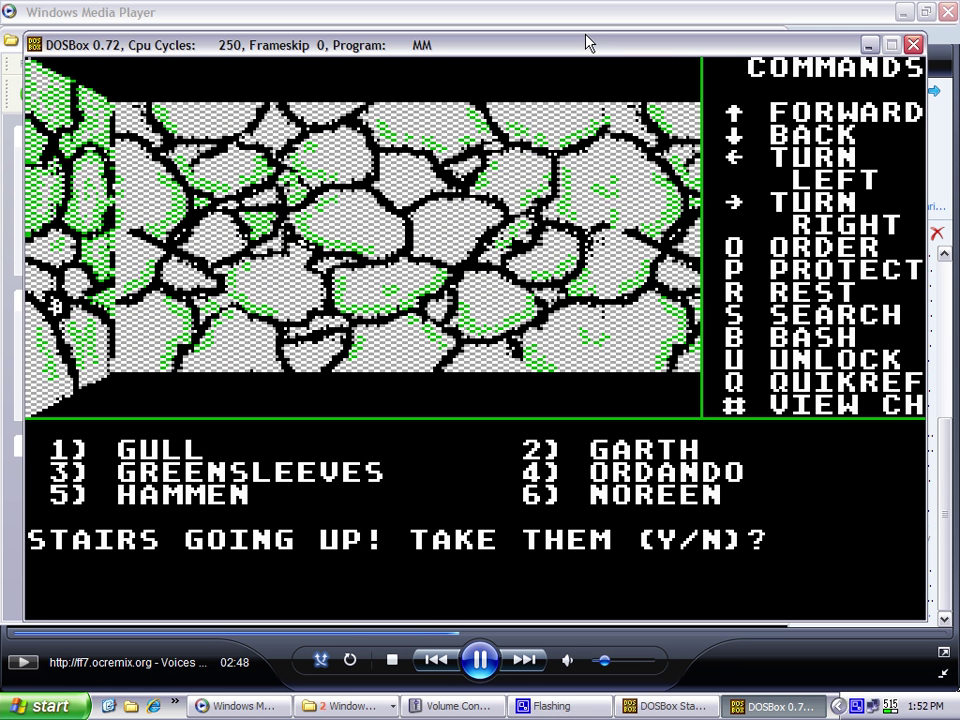
{"action": "key", "text": "n"}
{"action": "key", "text": "Right"}
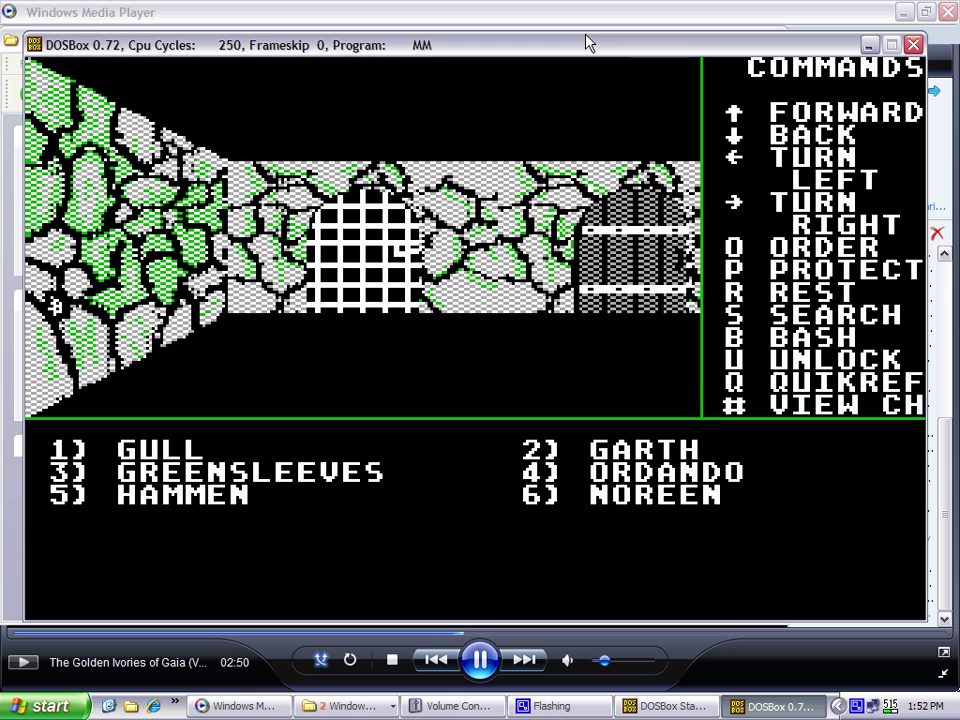
{"action": "key", "text": "Up"}
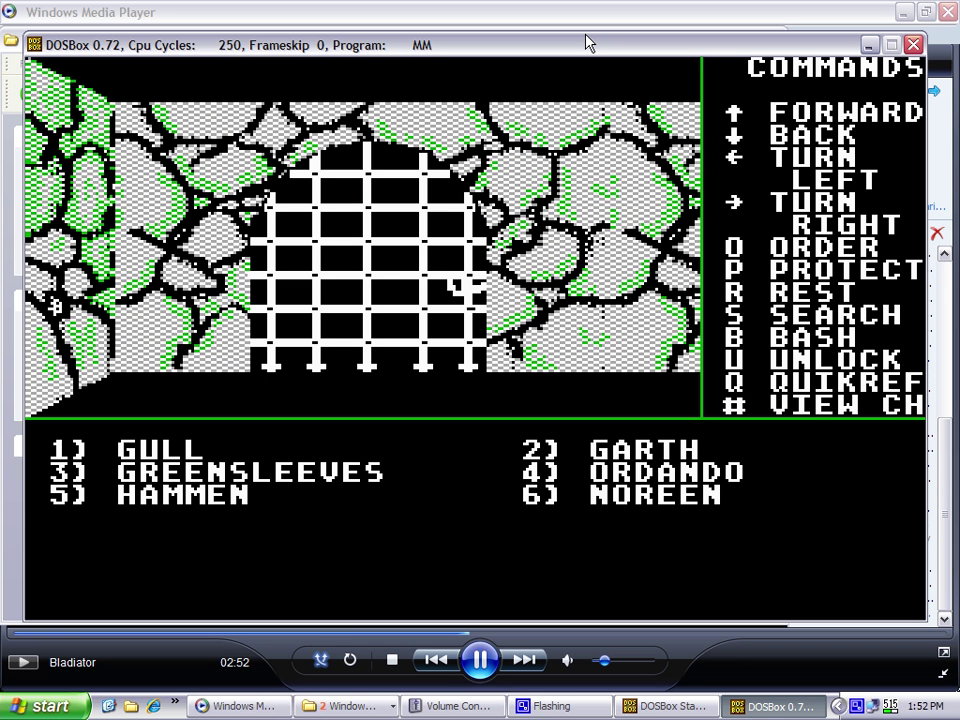
{"action": "key", "text": "Left"}
{"action": "key", "text": "Left"}
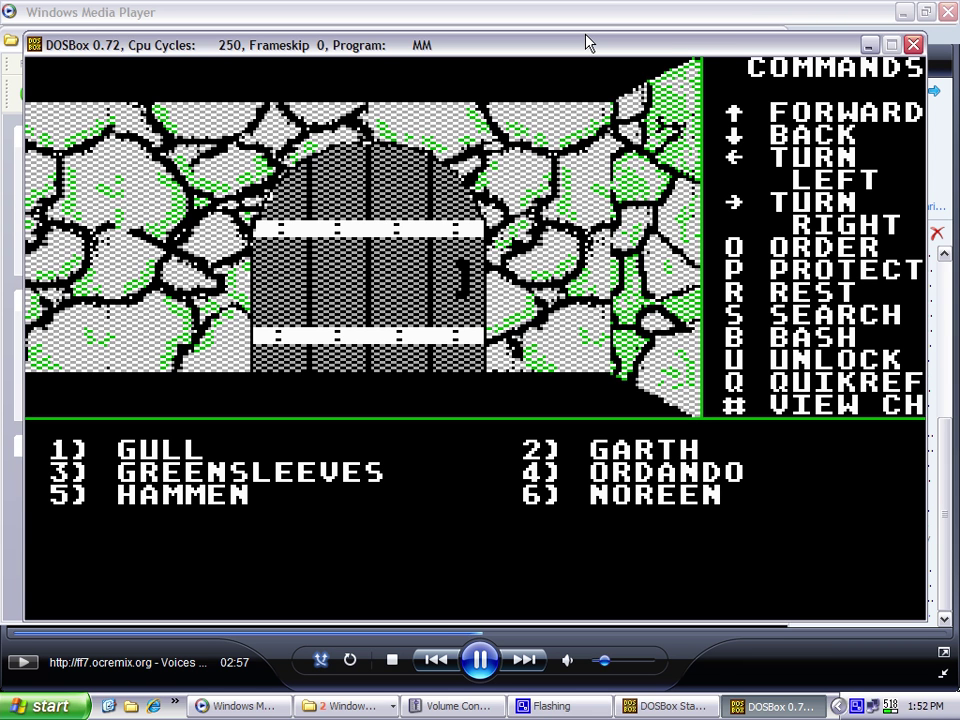
{"action": "key", "text": "Up"}
{"action": "key", "text": "y"}
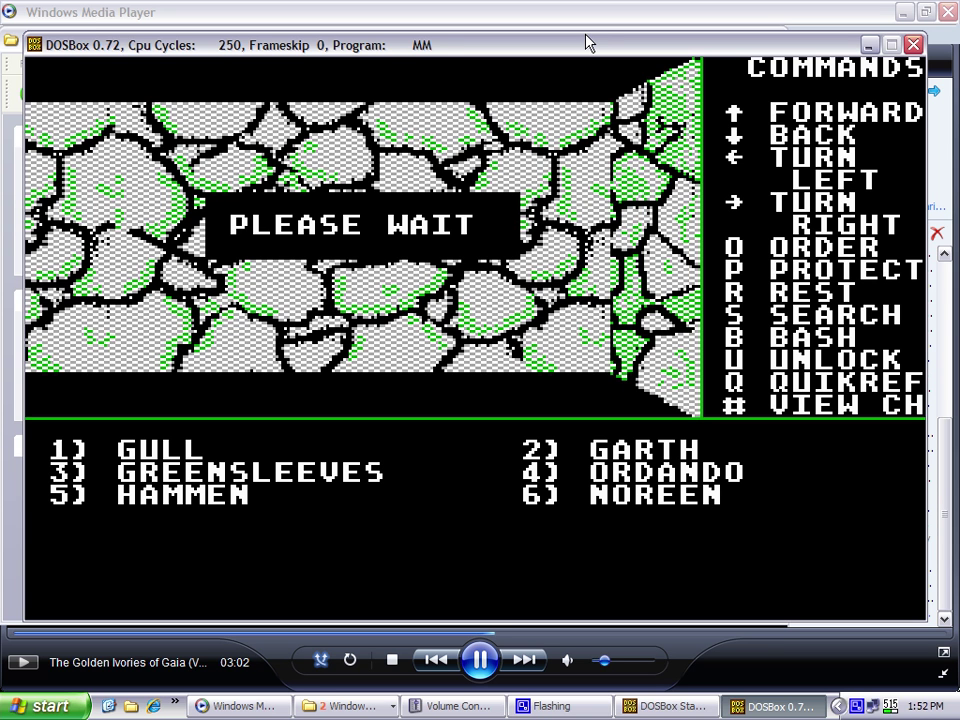
Step: Walk forward along the white-brick corridor toward the forest
{"action": "key", "text": "Up"}
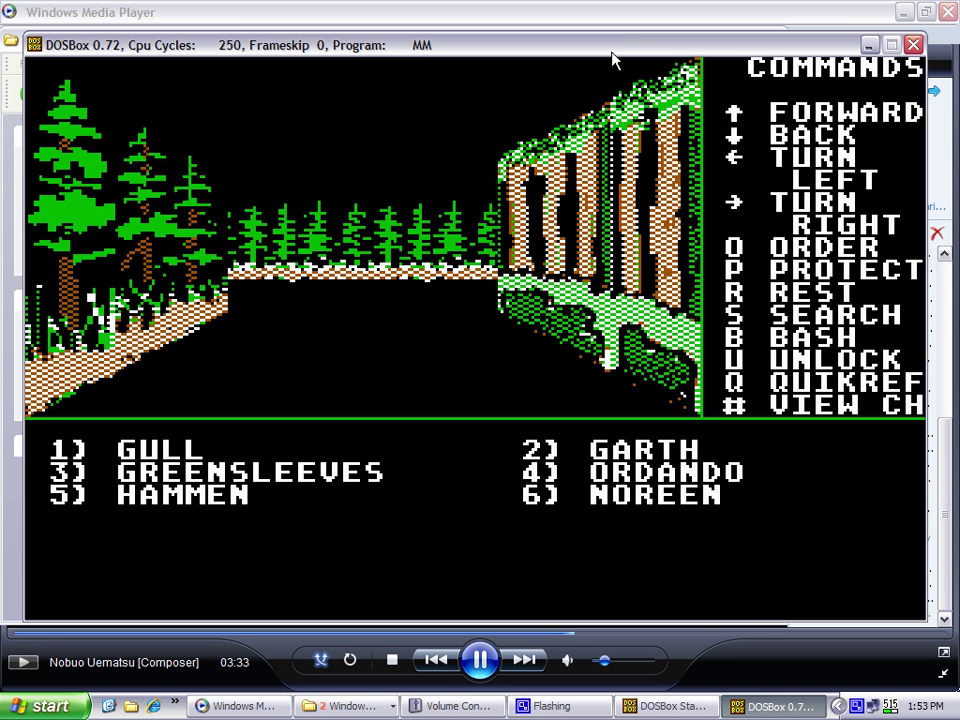
Step: Close DOSBox and select the DOSBox.Config file in the MM folder
{"action": "left_click", "coordinate": [913, 46]}
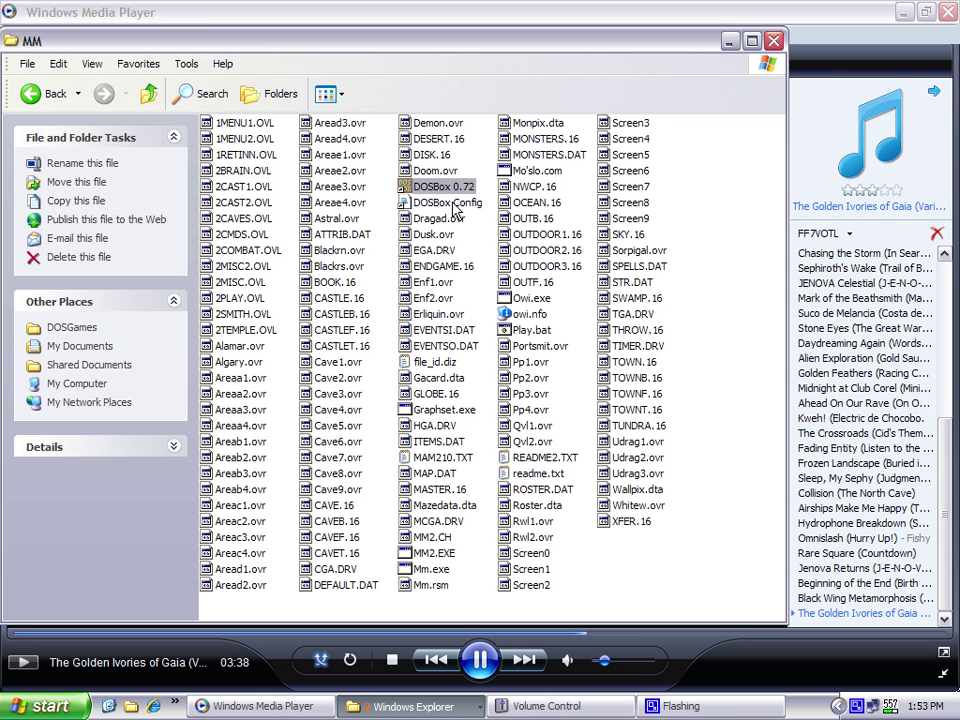
{"action": "left_click", "coordinate": [452, 204]}
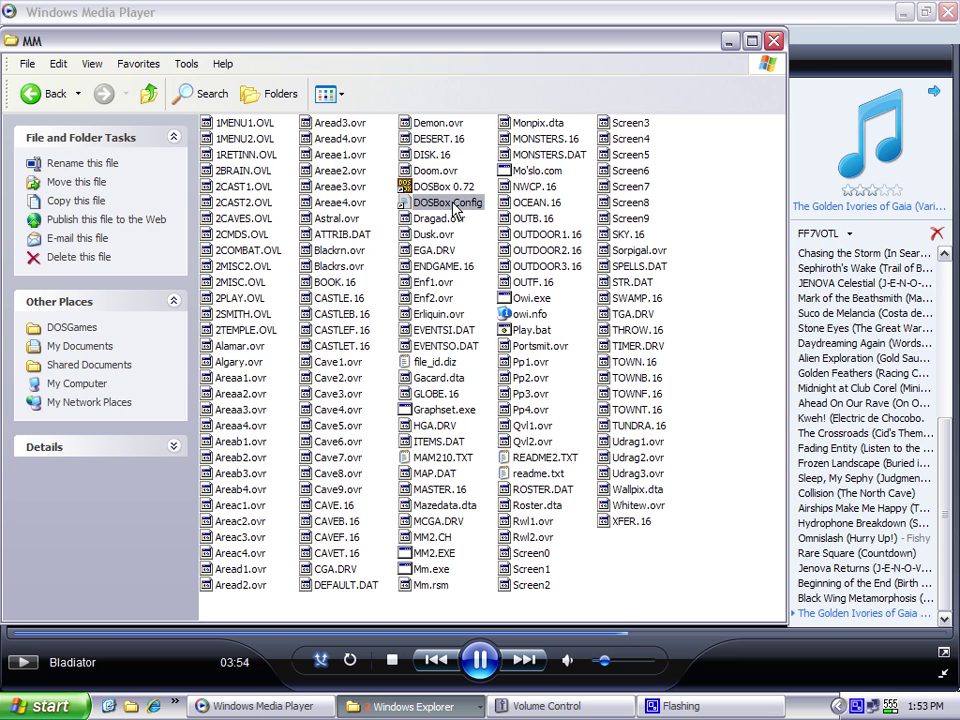
Step: Open DOSBox.Config in Notepad and move down to the machine=ega line
{"action": "double_click", "coordinate": [453, 208]}
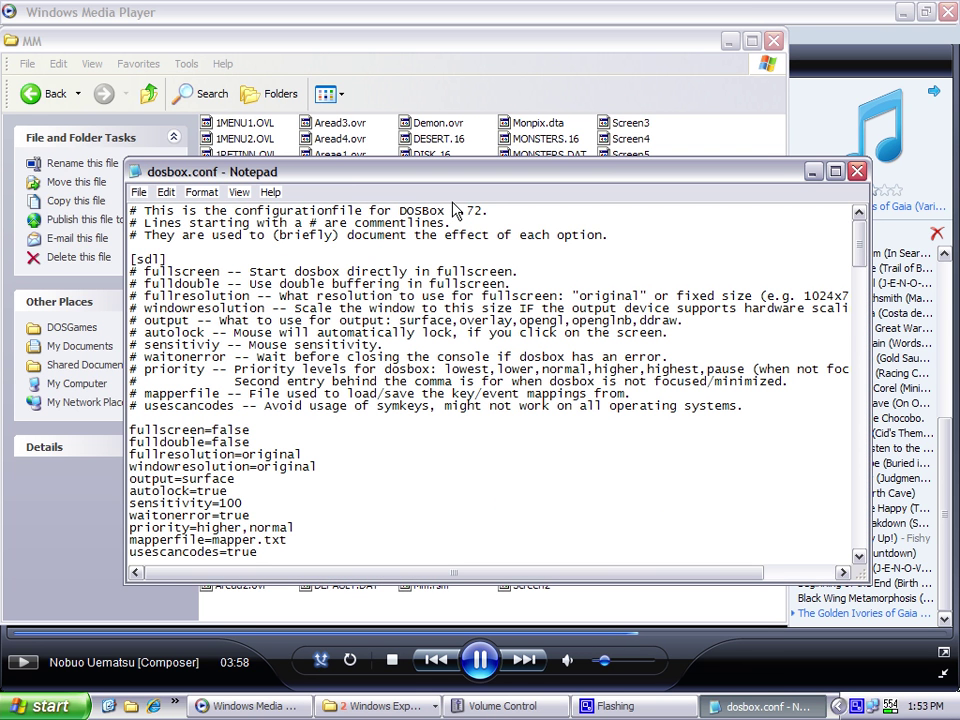
{"action": "key", "text": "Page_Down"}
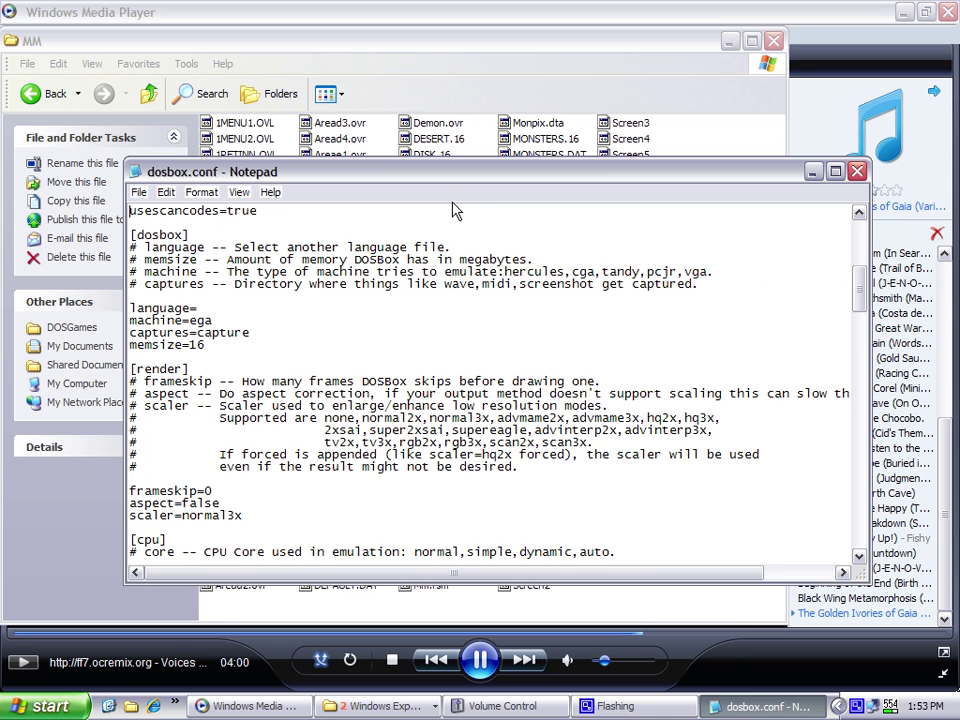
{"action": "key", "text": "Down"}
{"action": "key", "text": "Down"}
{"action": "key", "text": "Down"}
{"action": "key", "text": "Down"}
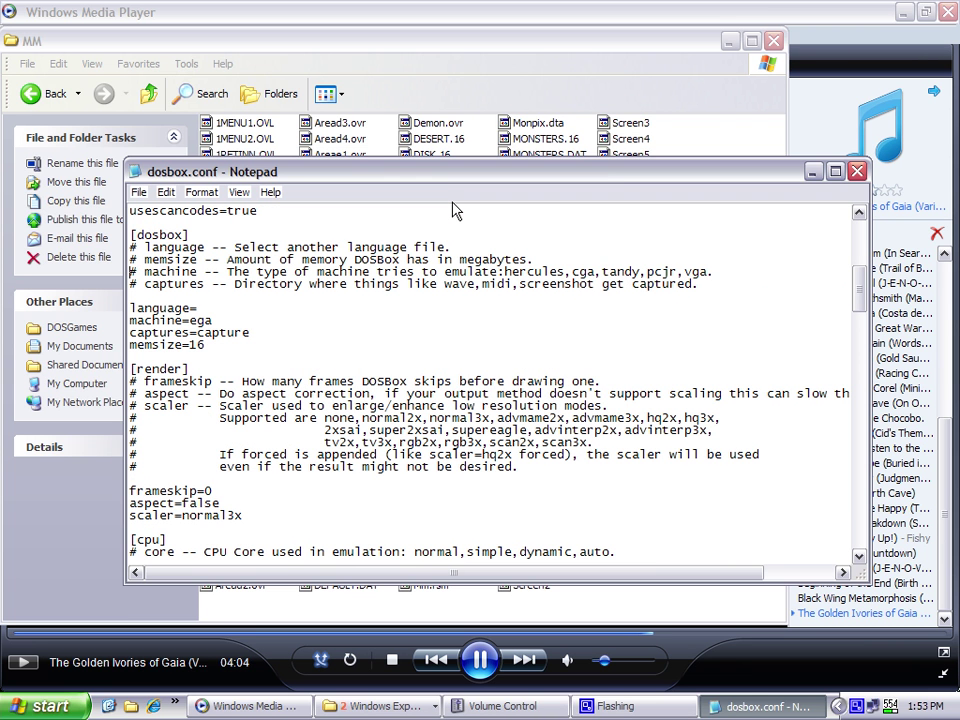
{"action": "key", "text": "Down"}
{"action": "key", "text": "Down"}
{"action": "key", "text": "Down"}
{"action": "key", "text": "Down"}
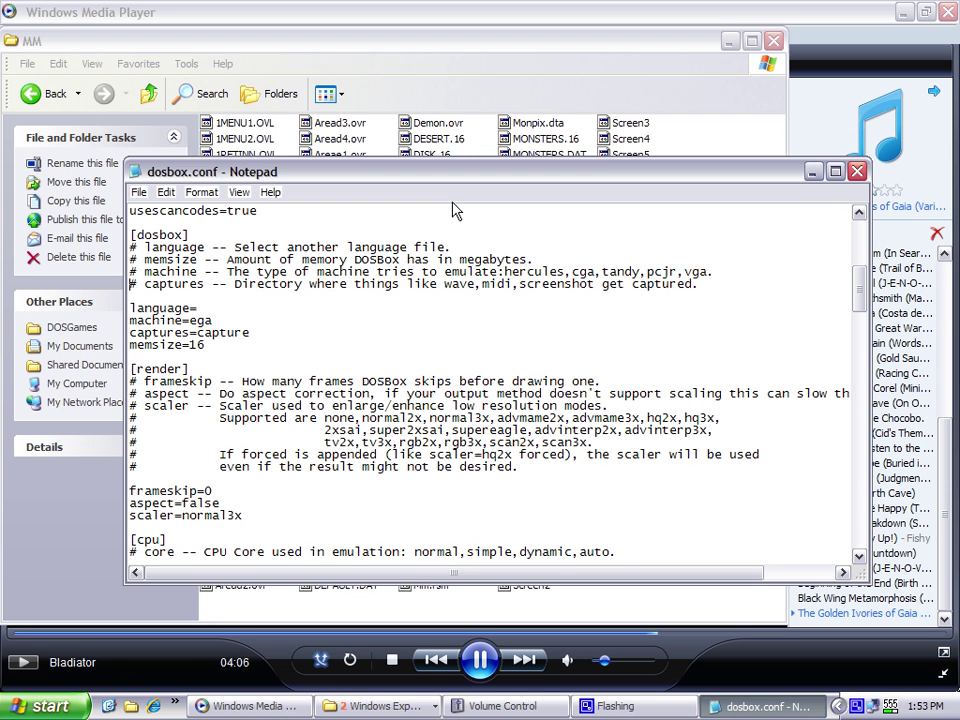